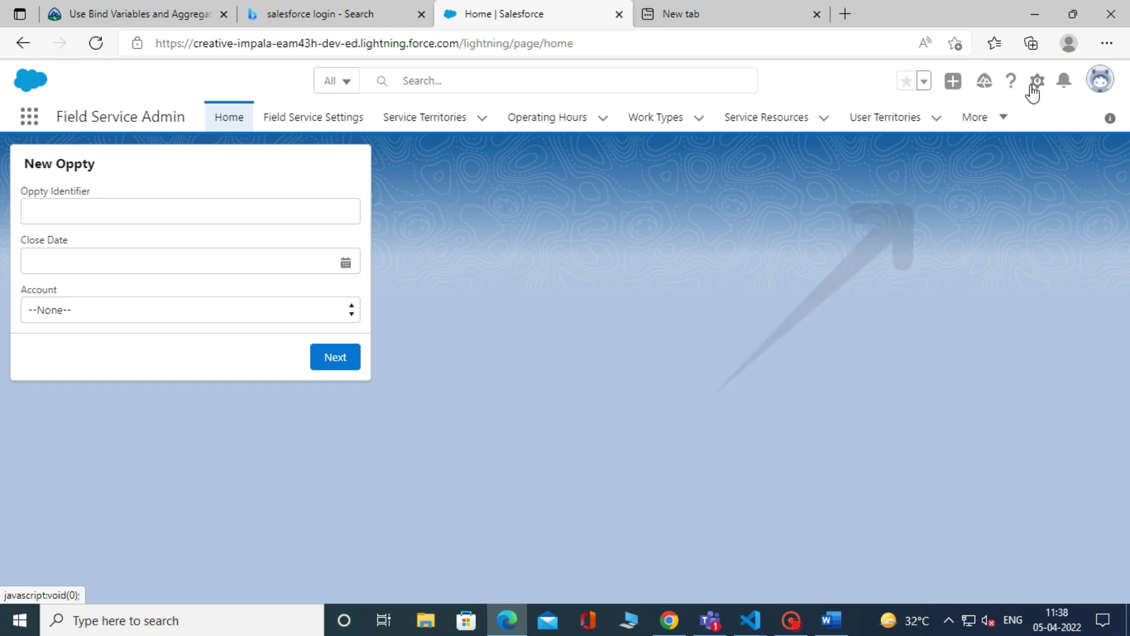
# Step: Open Setup in a new tab and find Reports through the App Launcher search for 'report'
pyautogui.click(1033, 84)
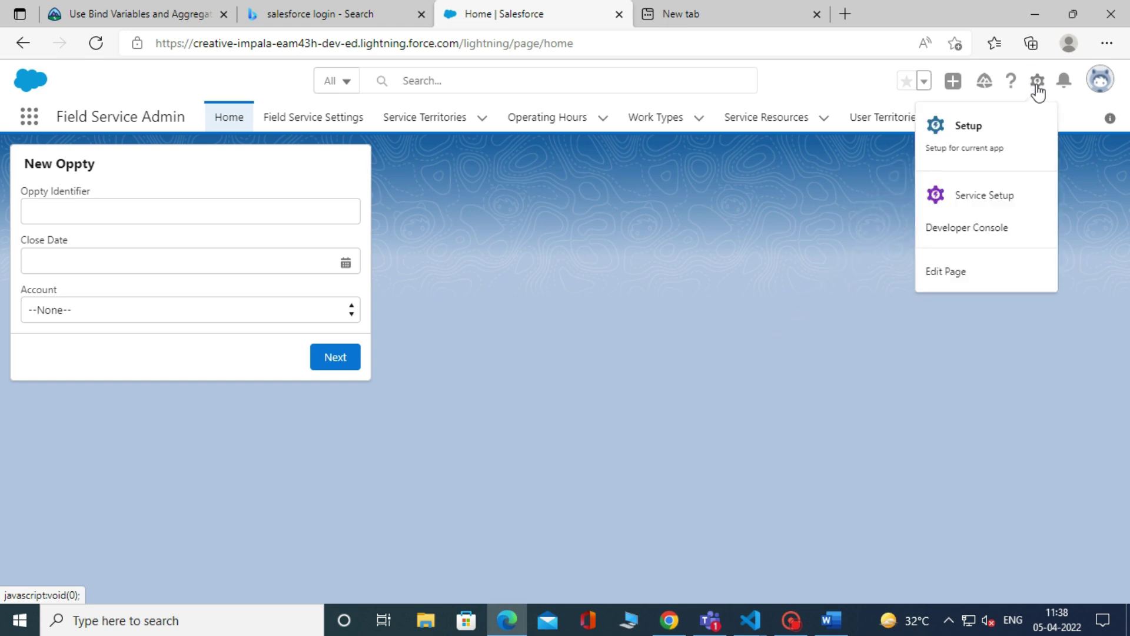
pyautogui.click(968, 124)
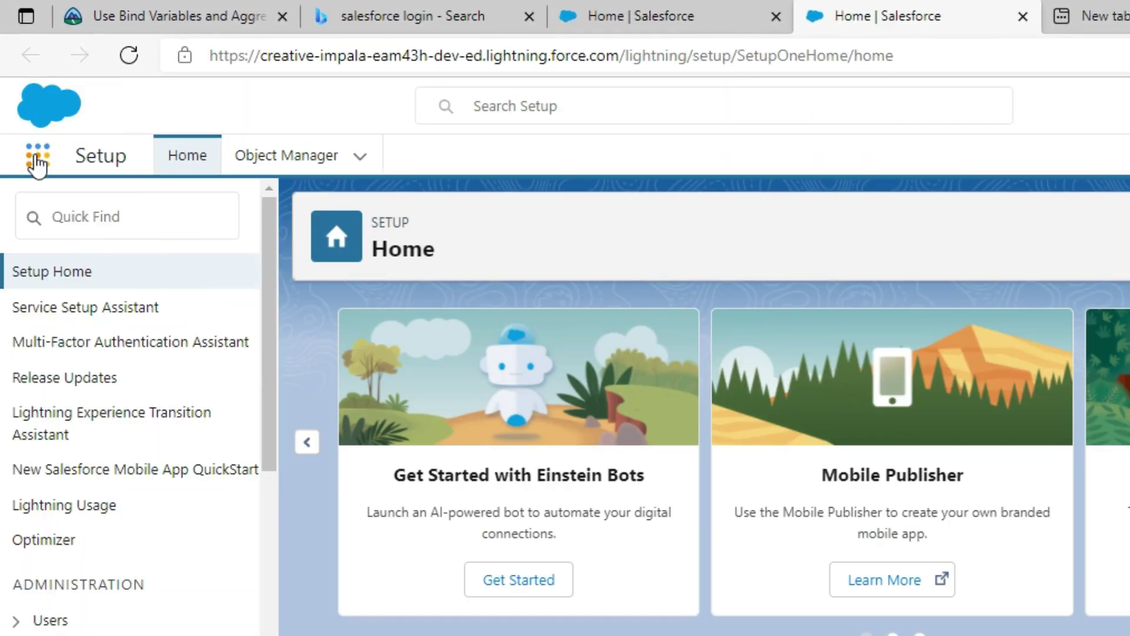
pyautogui.click(36, 159)
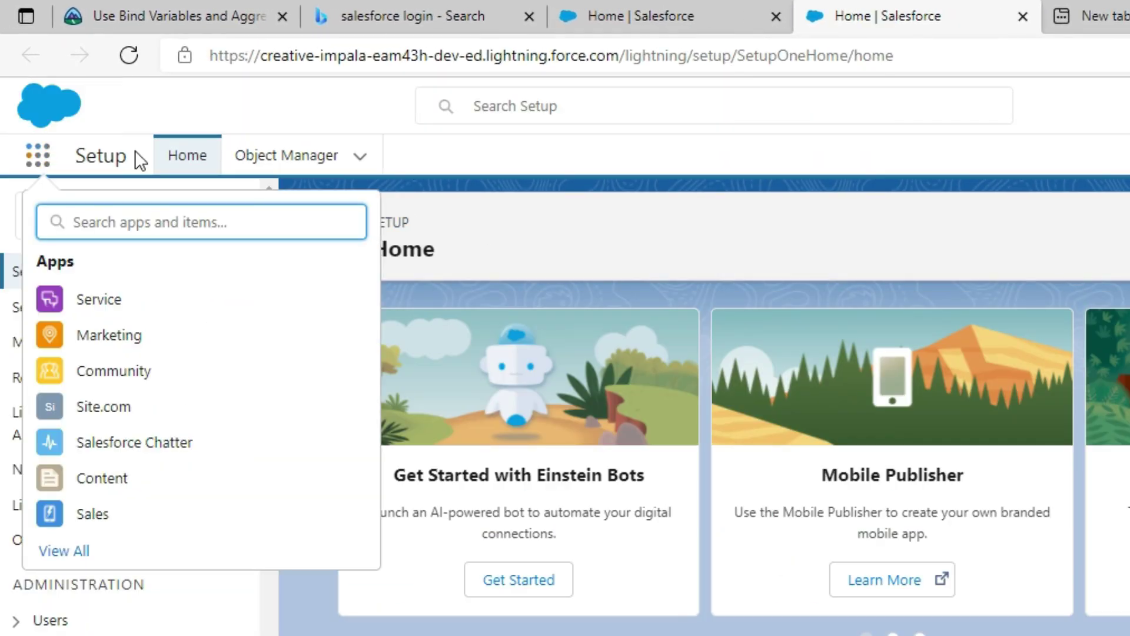
pyautogui.write('report')
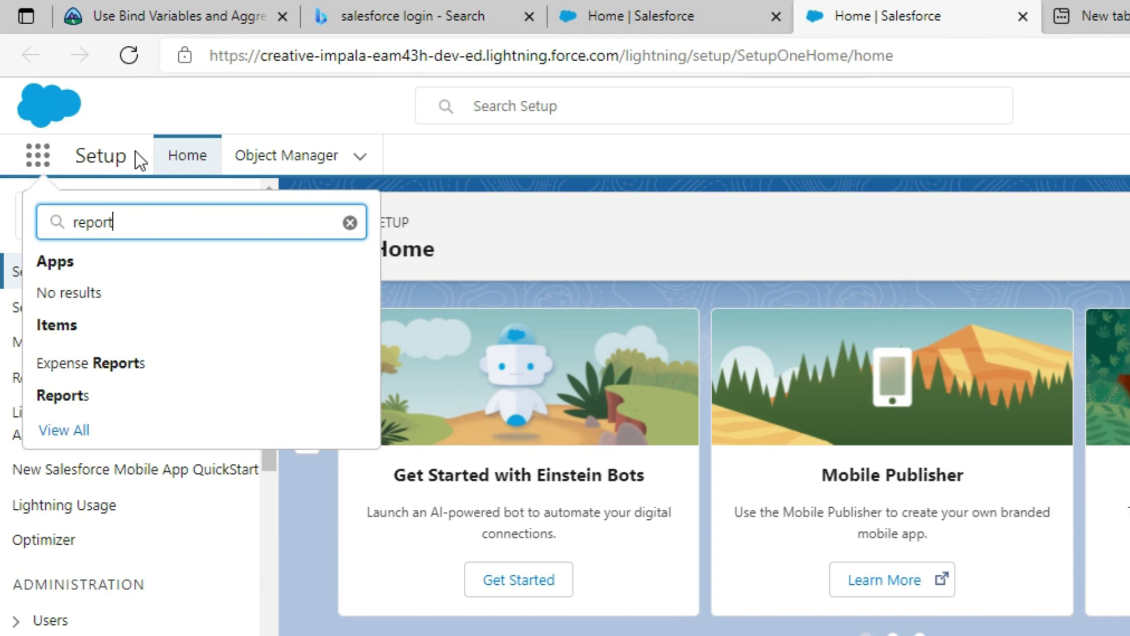
pyautogui.click(74, 394)
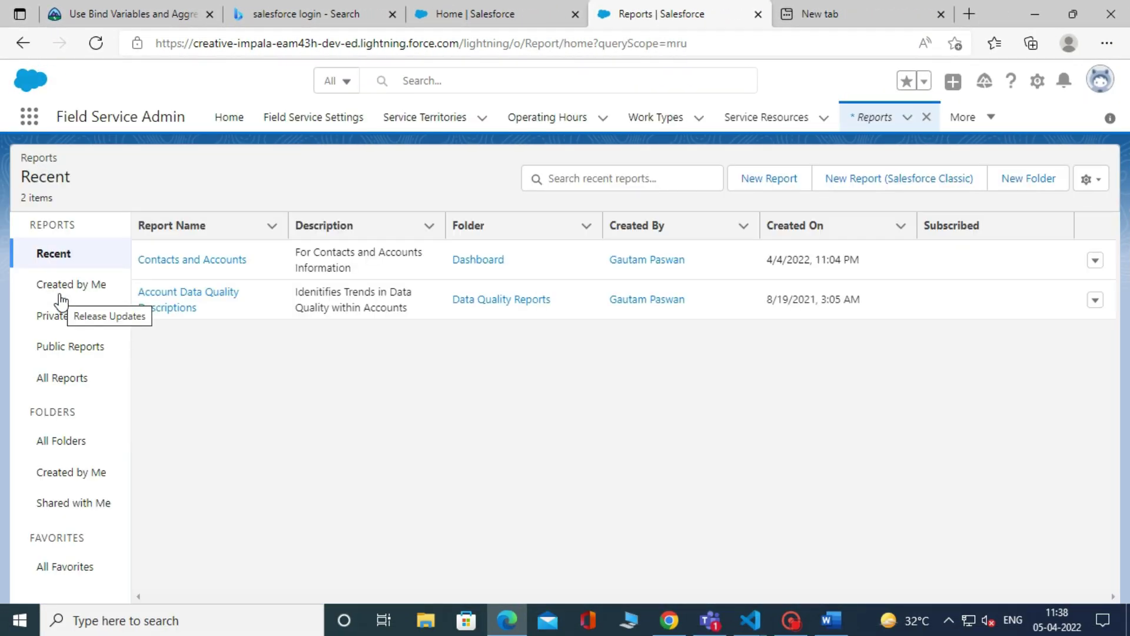
# Step: Start a new report of the Contacts & Accounts report type in the builder
pyautogui.click(768, 178)
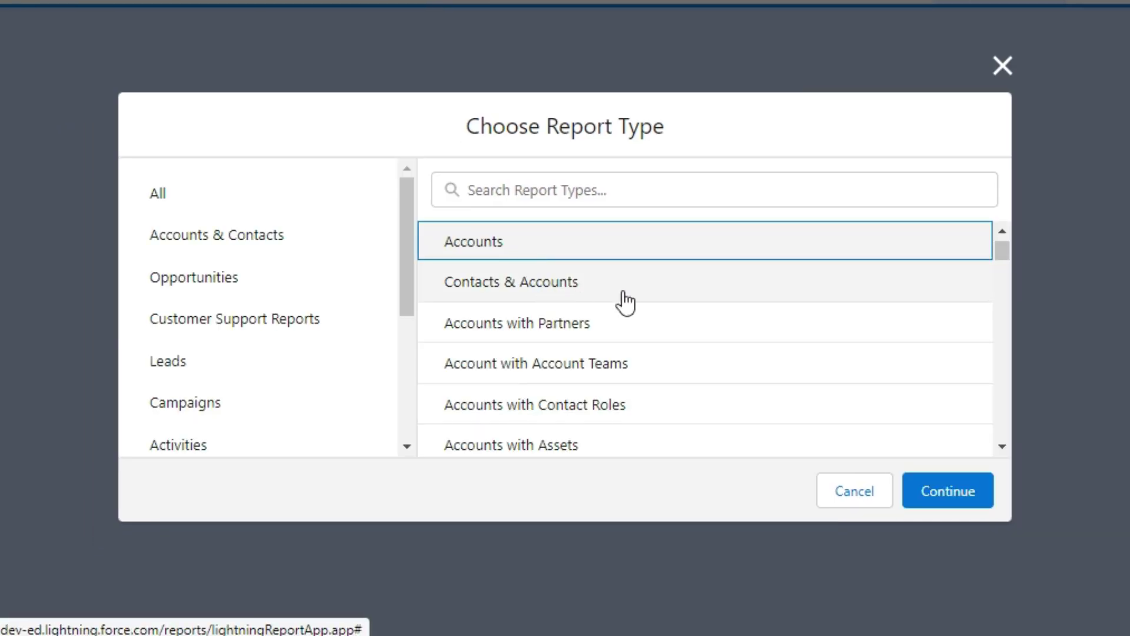
pyautogui.scroll(-1, 613, 306)
pyautogui.scroll(-2, 580, 315)
pyautogui.scroll(-3, 535, 432)
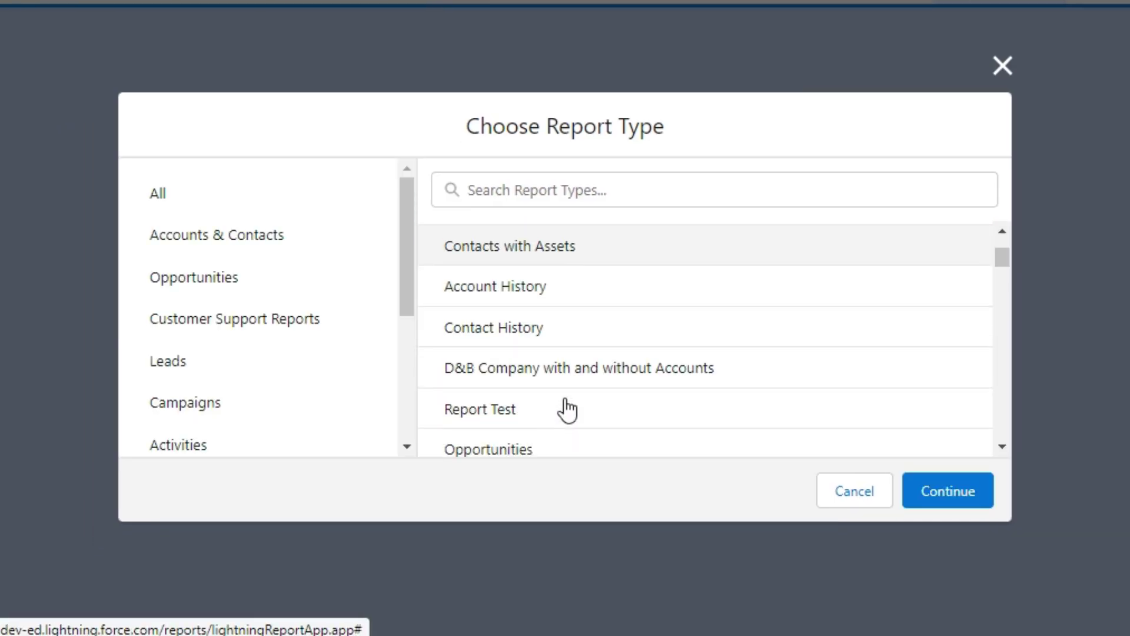
pyautogui.scroll(-2, 567, 405)
pyautogui.scroll(8, 575, 396)
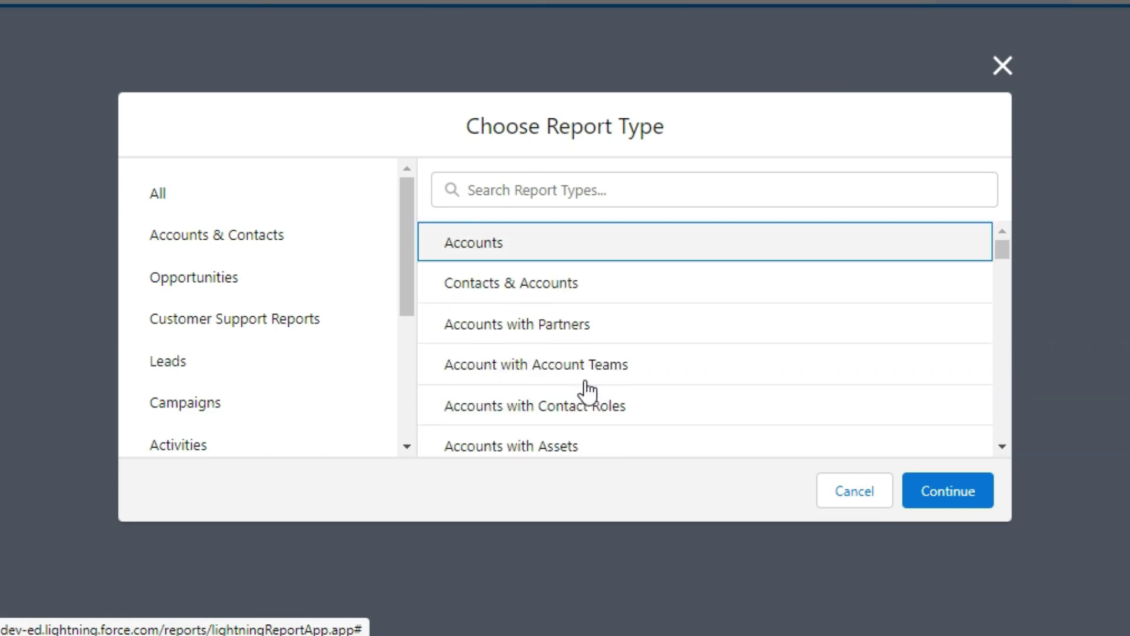
pyautogui.click(502, 292)
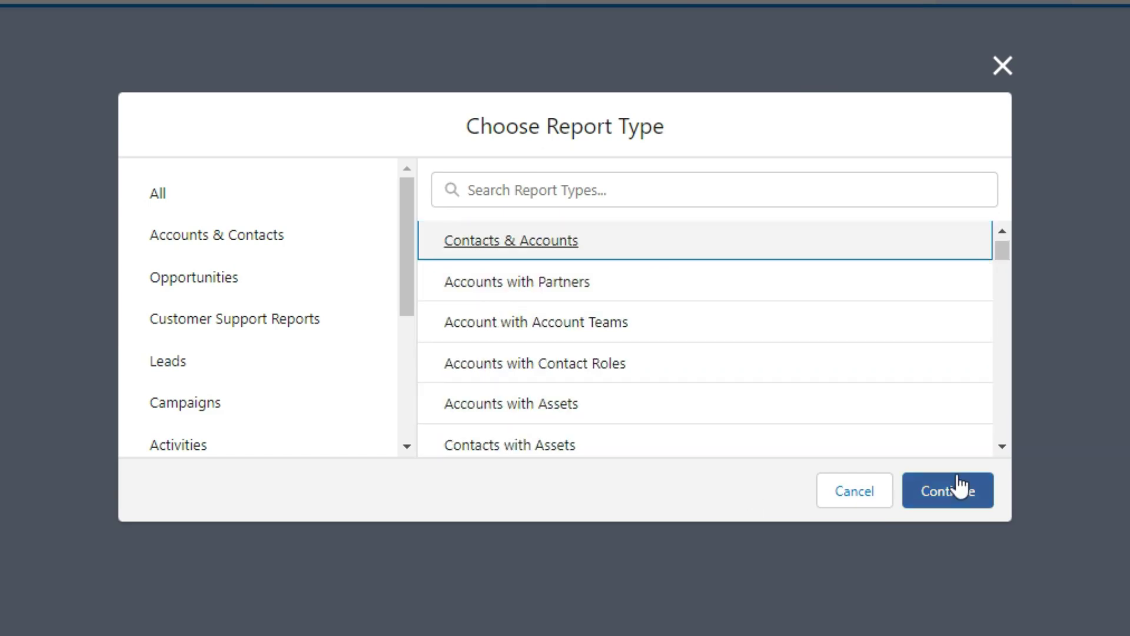
pyautogui.click(946, 504)
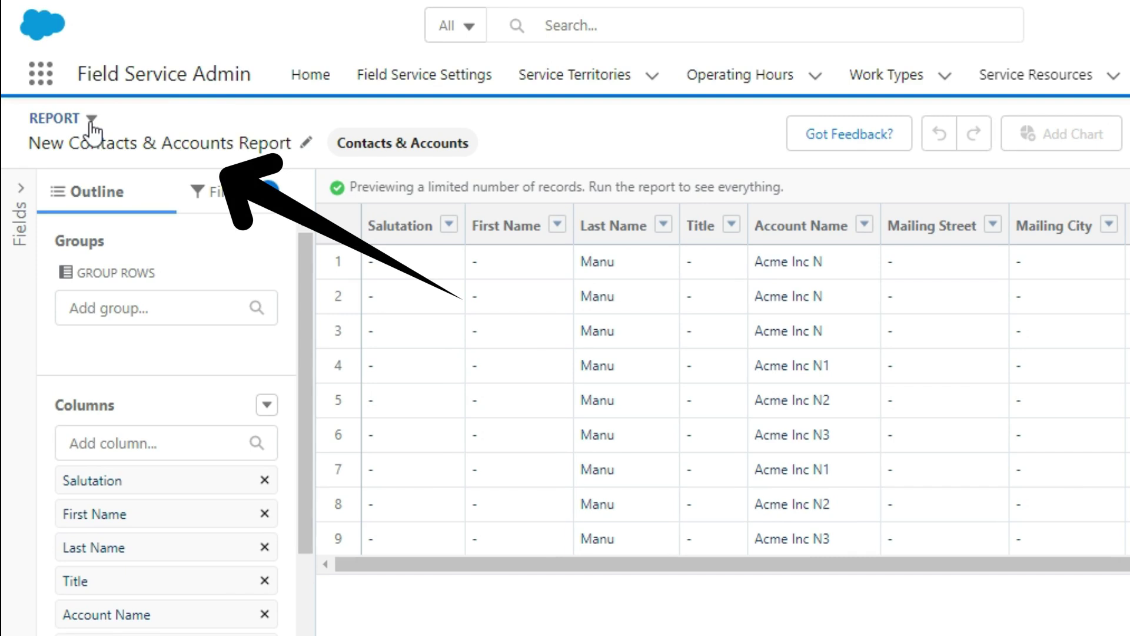
# Step: Change the report format to Joined Report
pyautogui.click(91, 119)
pyautogui.click(157, 366)
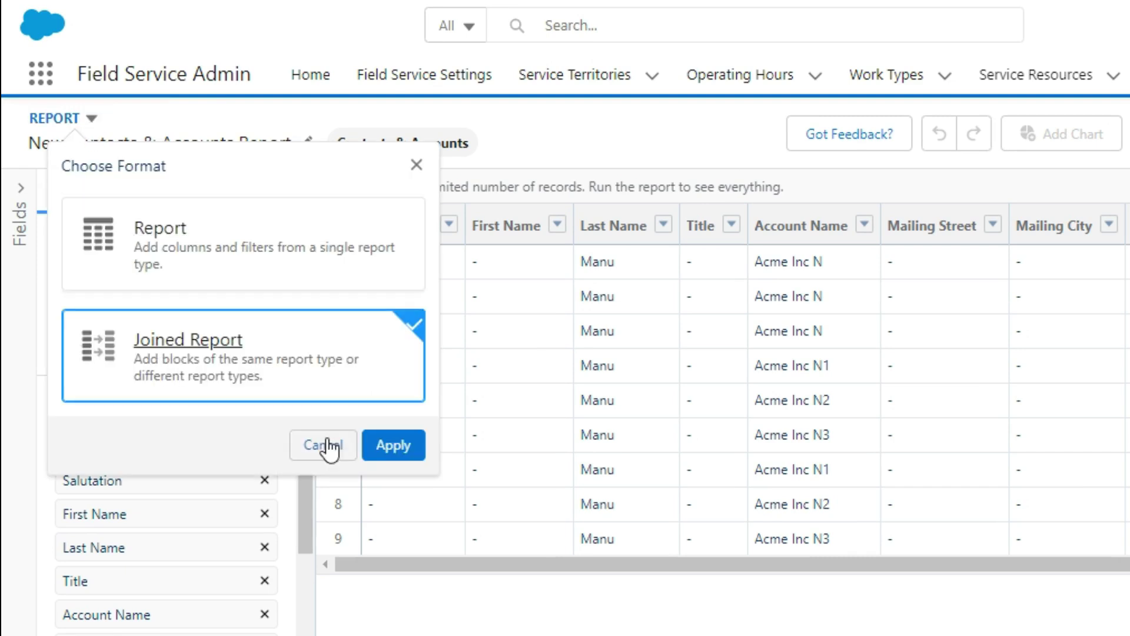
pyautogui.click(393, 446)
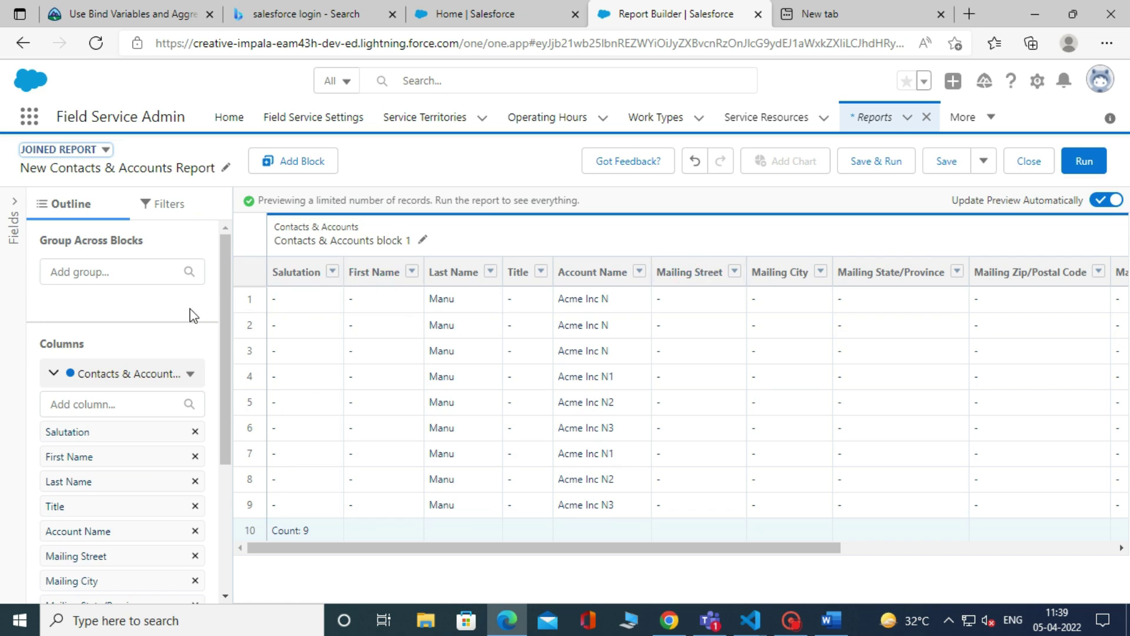
# Step: Add an Opportunities block to the joined report
pyautogui.scroll(-3, 166, 305)
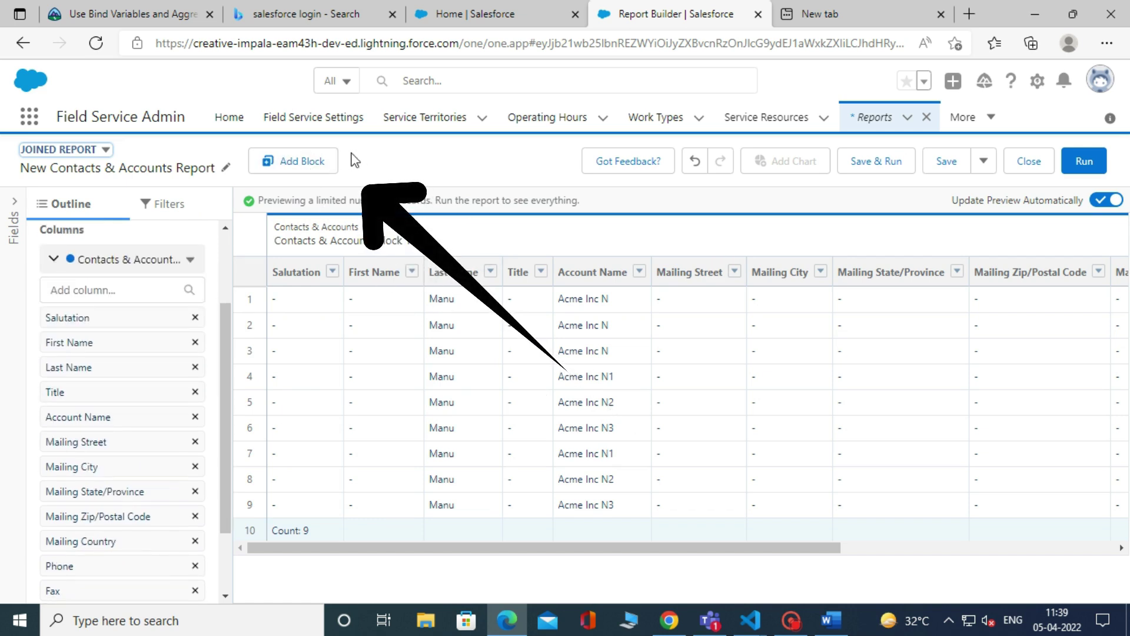
pyautogui.click(303, 163)
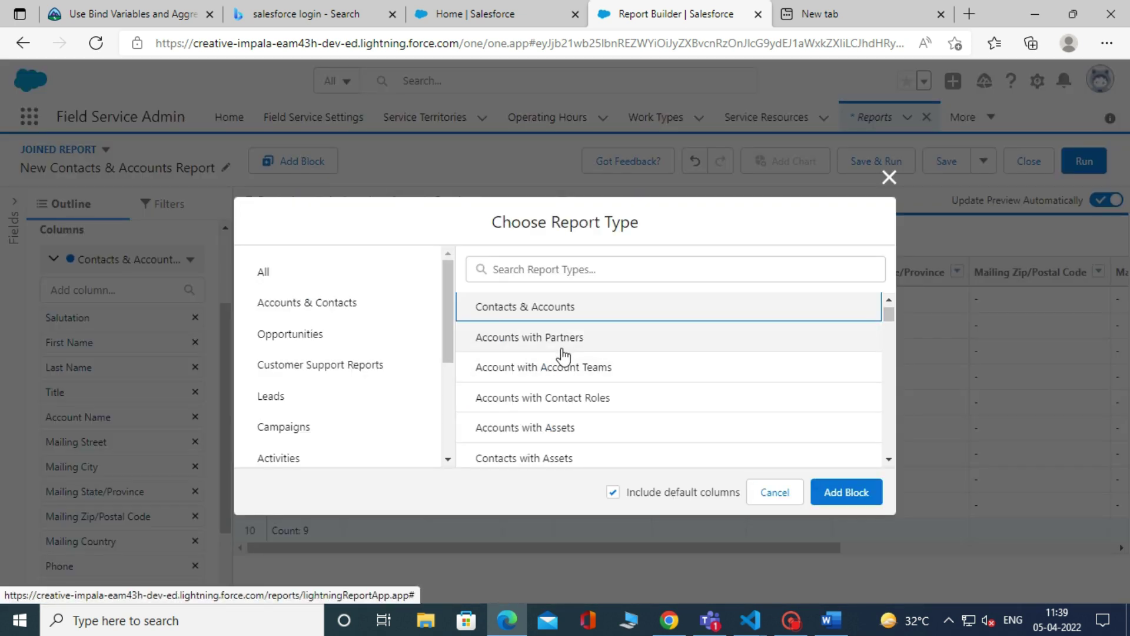
pyautogui.scroll(-5, 747, 327)
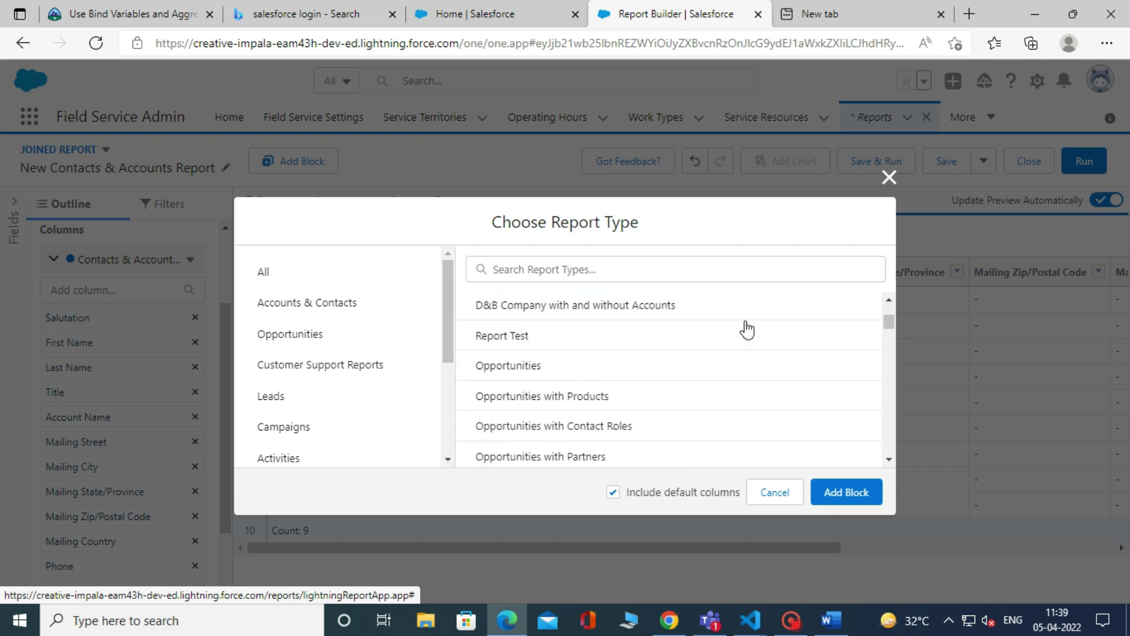
pyautogui.scroll(1, 541, 353)
pyautogui.click(540, 347)
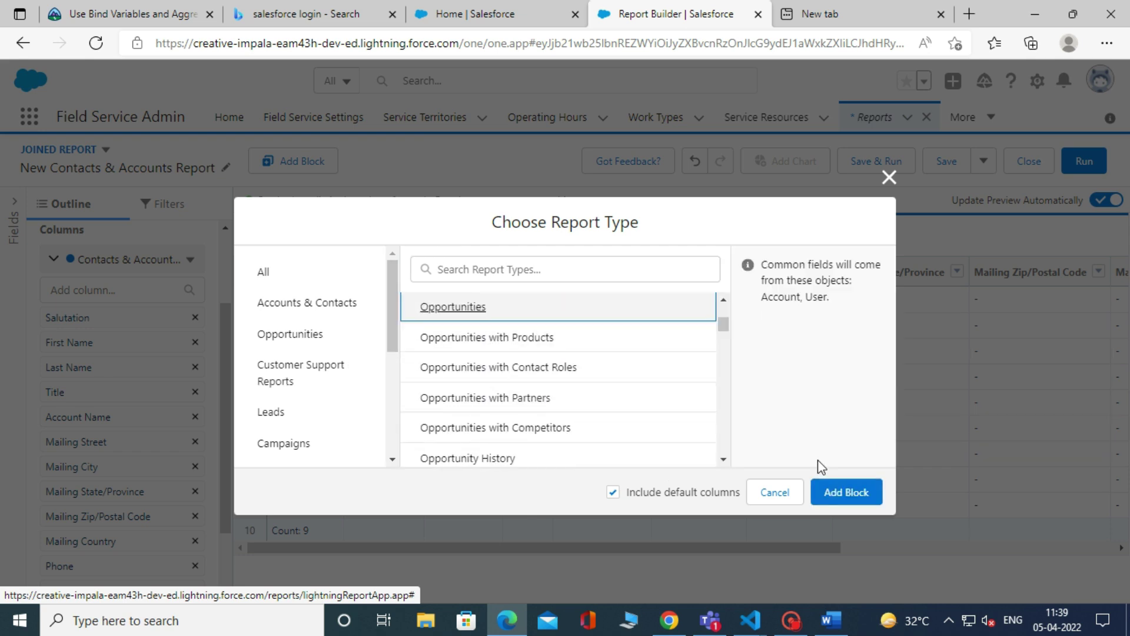
pyautogui.click(829, 492)
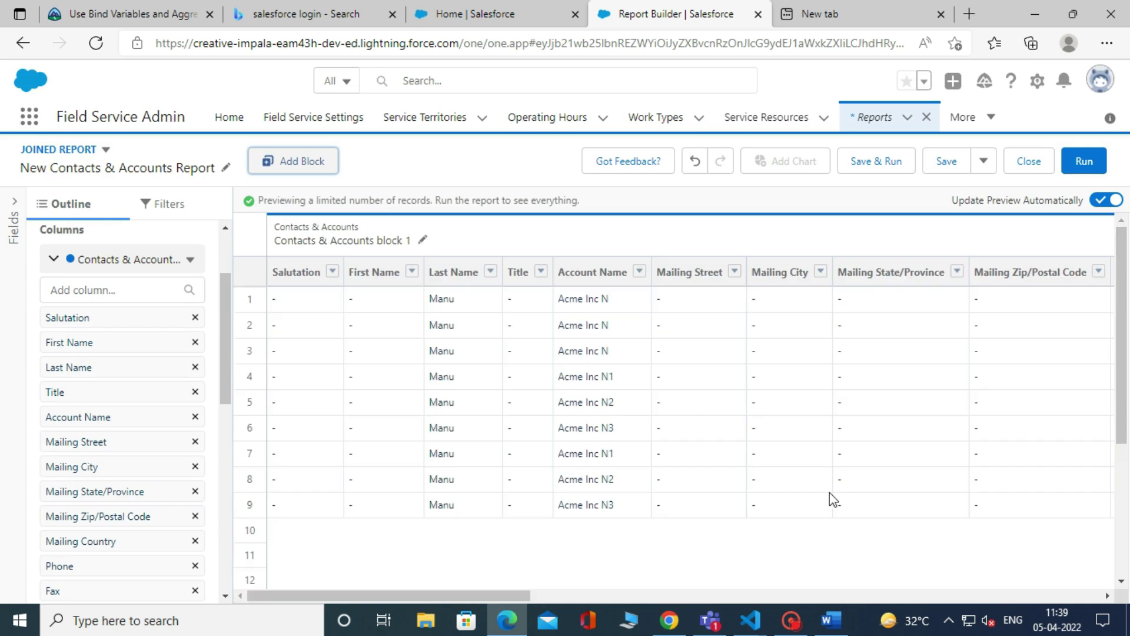
# Step: Remove the Mailing Street and Title columns from the Contacts & Accounts block
pyautogui.moveTo(511, 593); pyautogui.dragTo(394, 595)
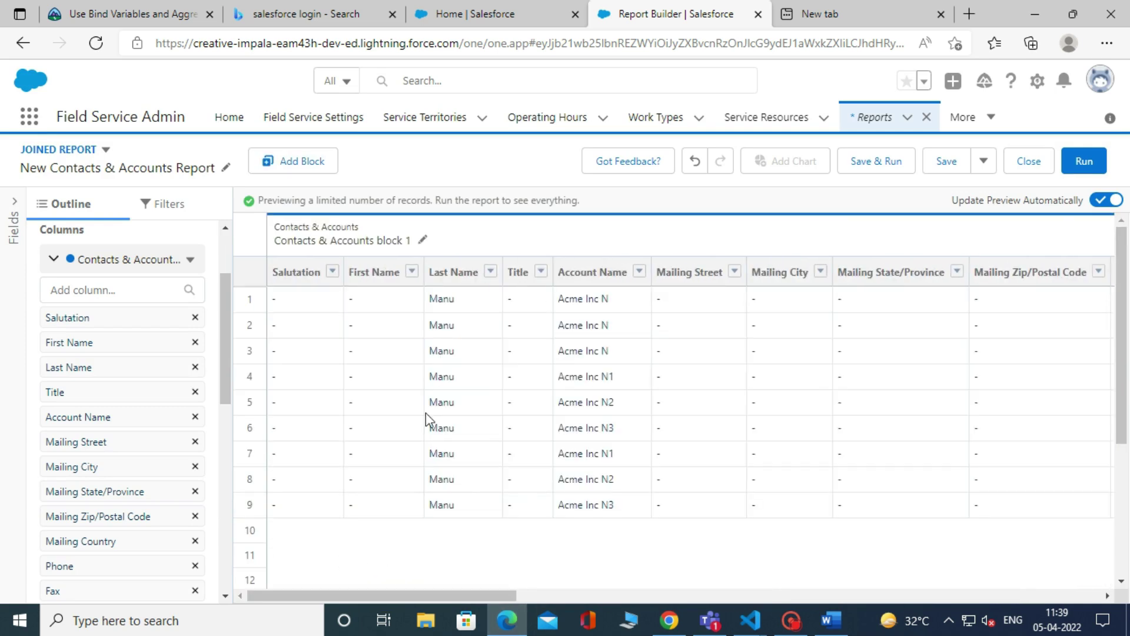
pyautogui.scroll(-8, 165, 430)
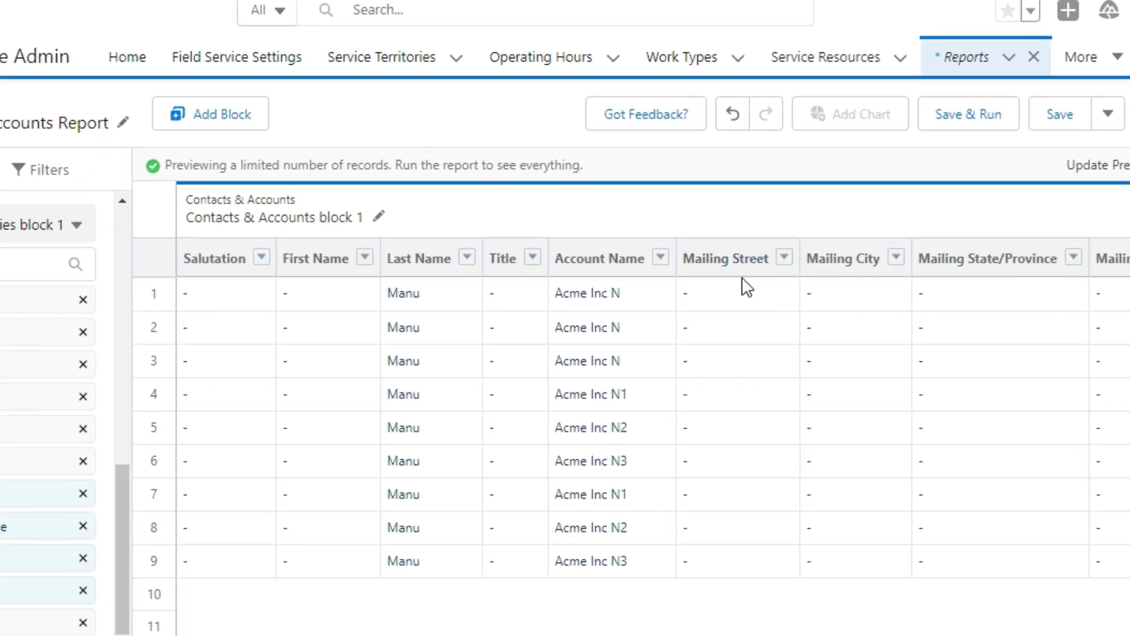
pyautogui.click(785, 258)
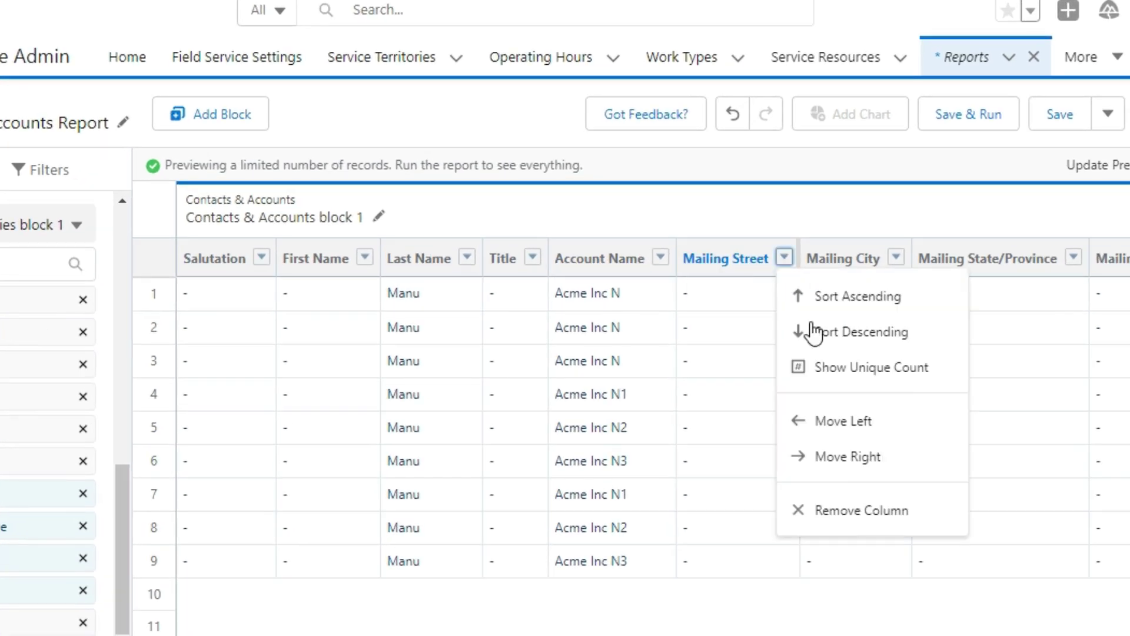
pyautogui.click(853, 511)
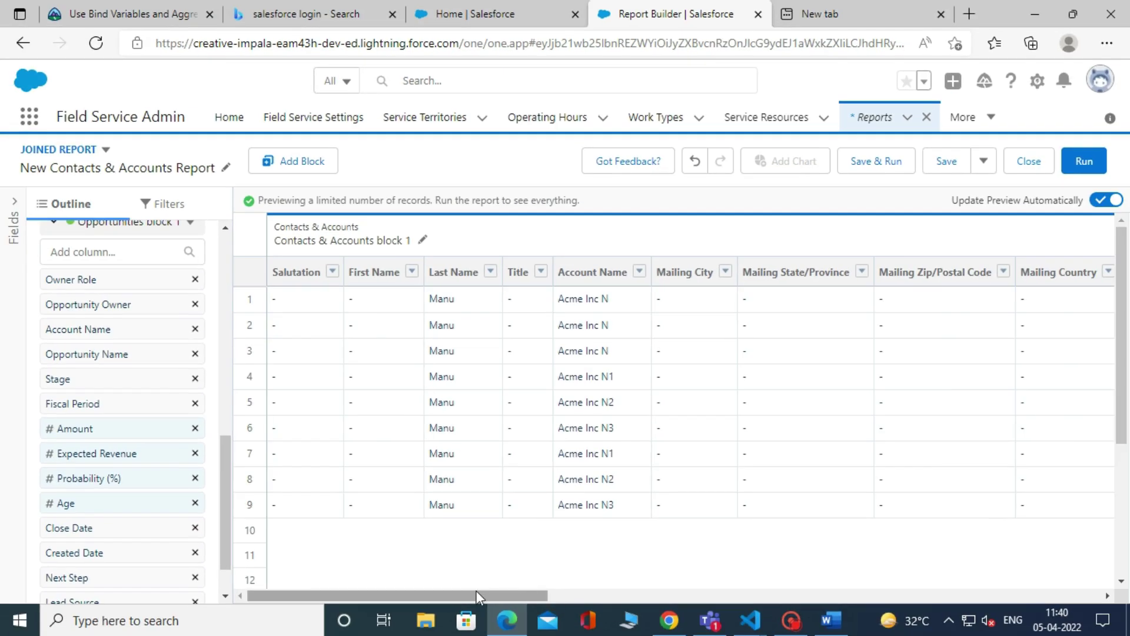
pyautogui.moveTo(475, 591)
pyautogui.mouseDown()
pyautogui.moveTo(536, 597)
pyautogui.moveTo(476, 595)
pyautogui.mouseUp()
pyautogui.click(540, 272)
pyautogui.click(584, 468)
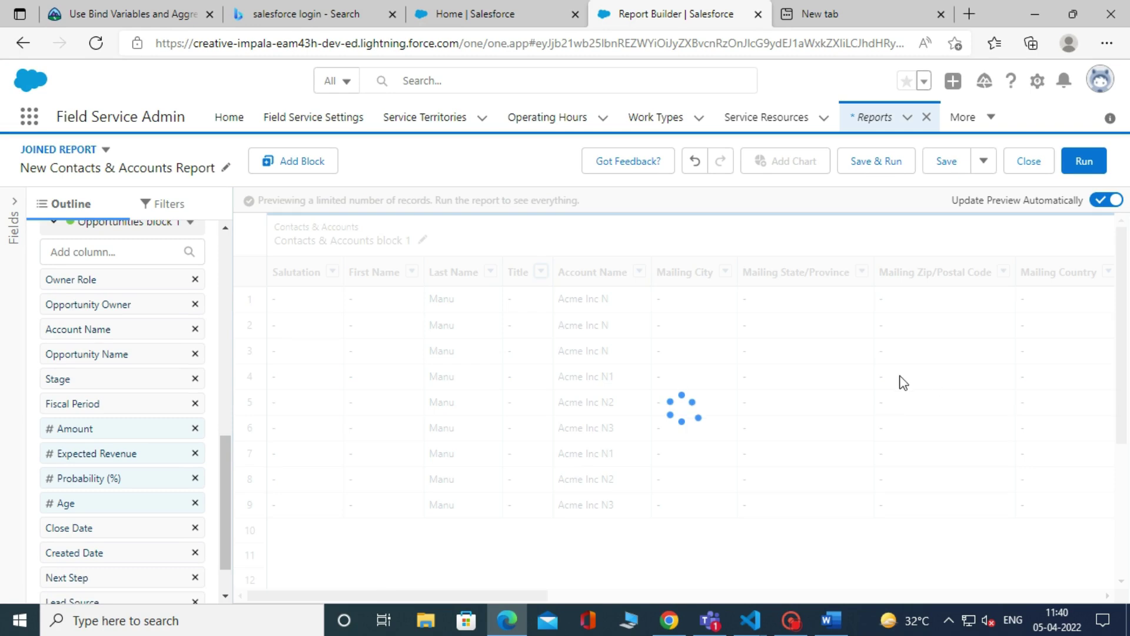
# Step: Remove the Fax column and show the list of available fields
pyautogui.click(952, 271)
pyautogui.moveTo(590, 597); pyautogui.dragTo(658, 595)
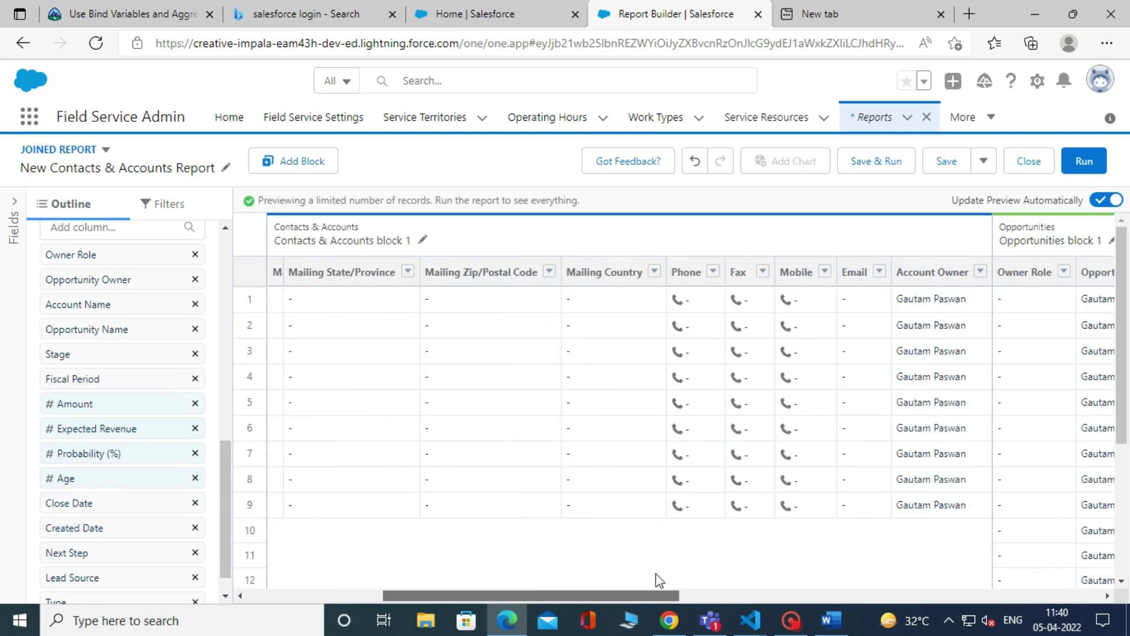
pyautogui.click(763, 271)
pyautogui.click(801, 468)
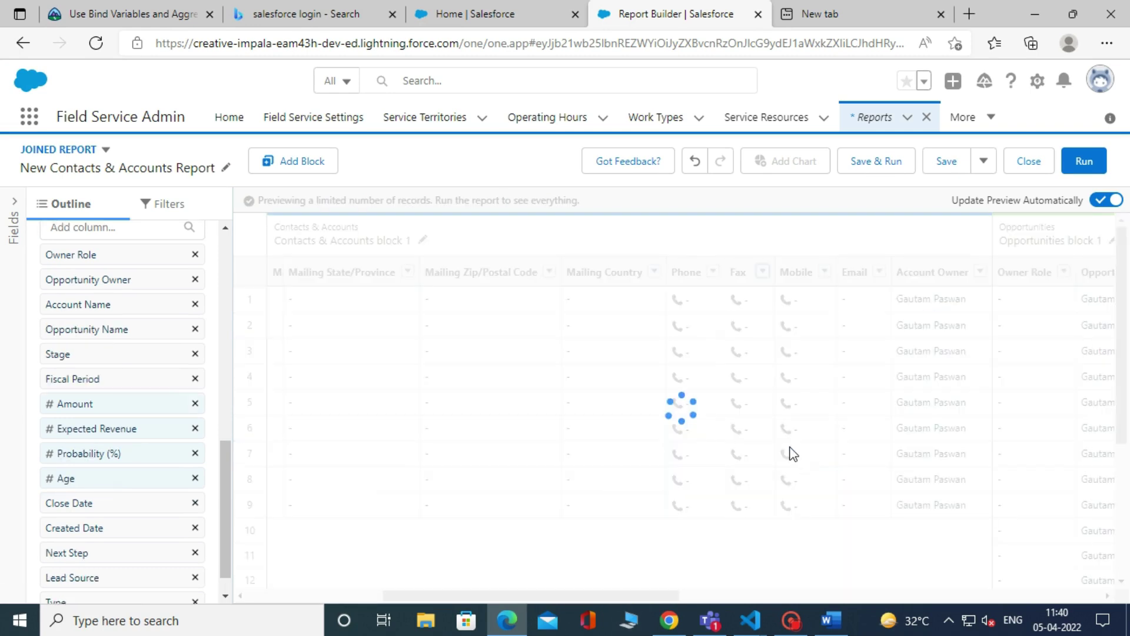
pyautogui.moveTo(521, 595); pyautogui.dragTo(694, 594)
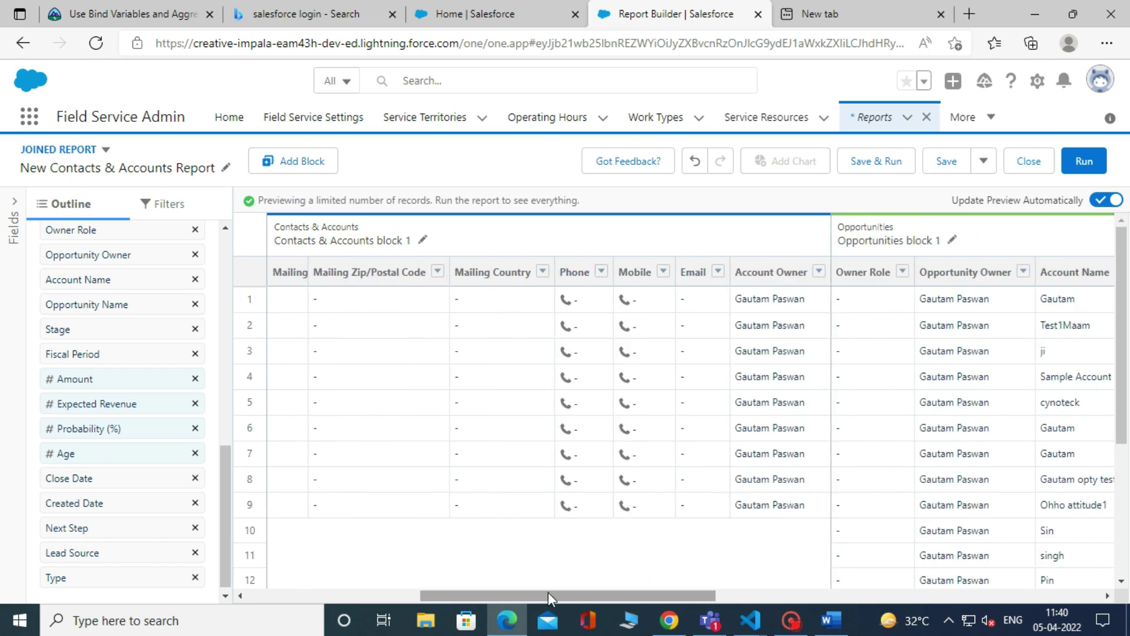
pyautogui.moveTo(550, 598); pyautogui.dragTo(376, 597)
pyautogui.click(18, 204)
# Step: Add the Total employee field to block 1 right after the Mailing City column
pyautogui.scroll(-10, 143, 341)
pyautogui.scroll(-1, 270, 578)
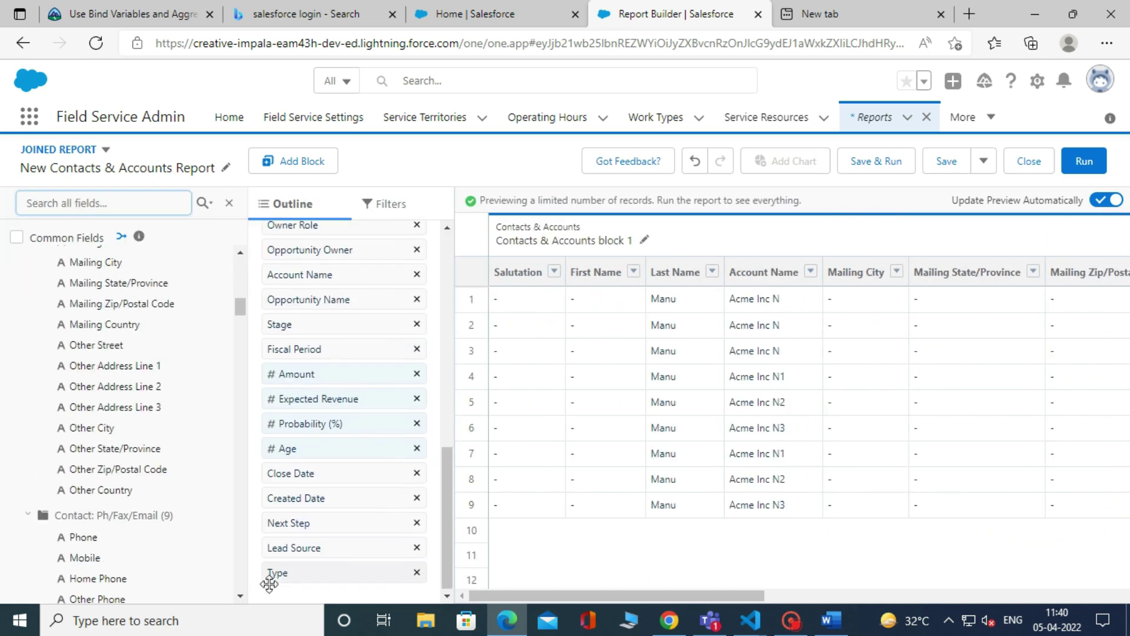
pyautogui.scroll(-10, 103, 470)
pyautogui.scroll(-12, 106, 479)
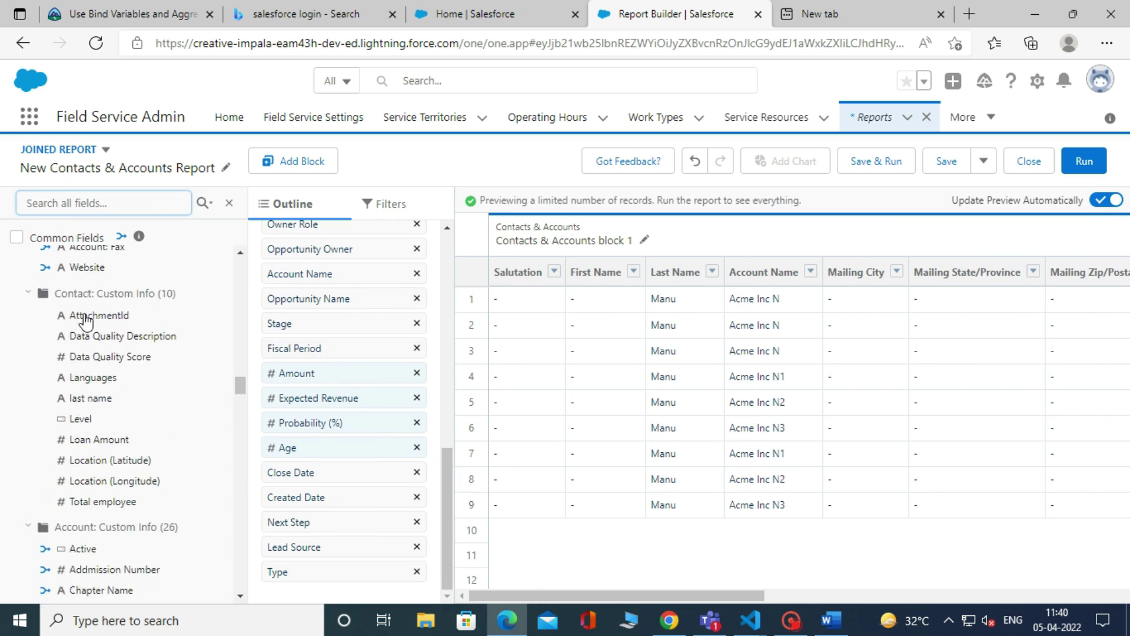
pyautogui.moveTo(104, 504); pyautogui.dragTo(877, 265)
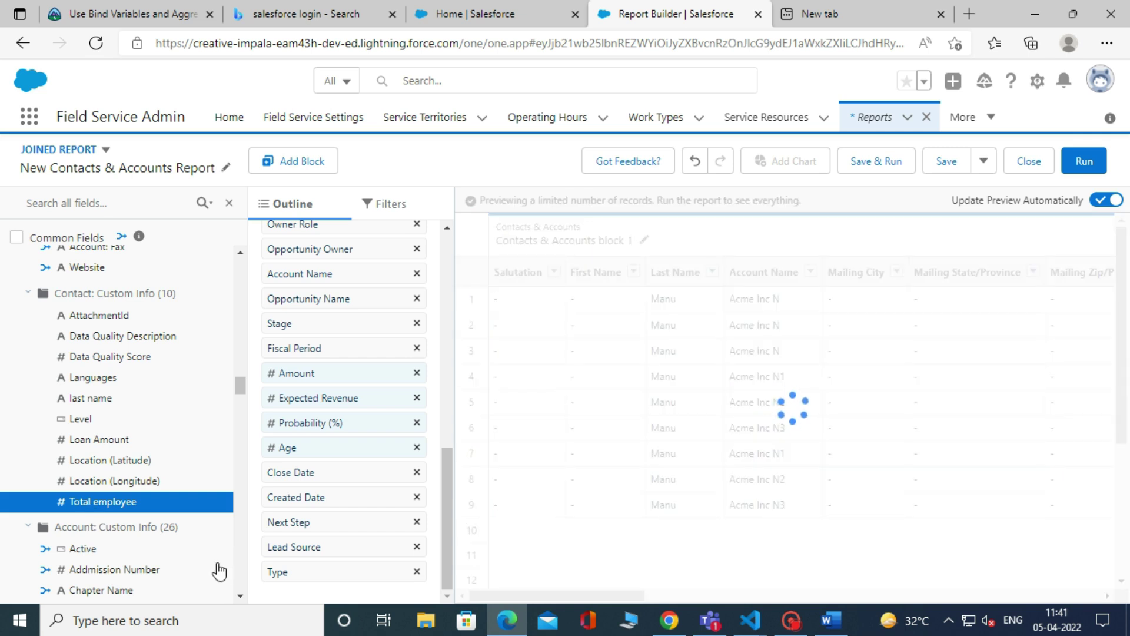
pyautogui.hscroll(15, 723, 581)
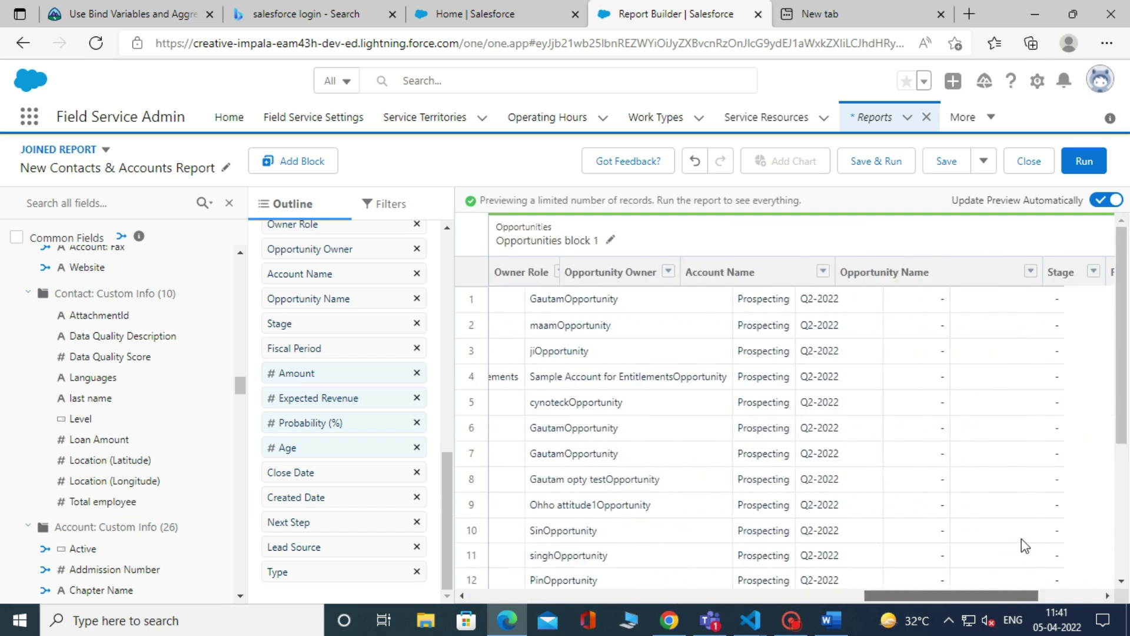
pyautogui.moveTo(900, 595); pyautogui.dragTo(526, 595)
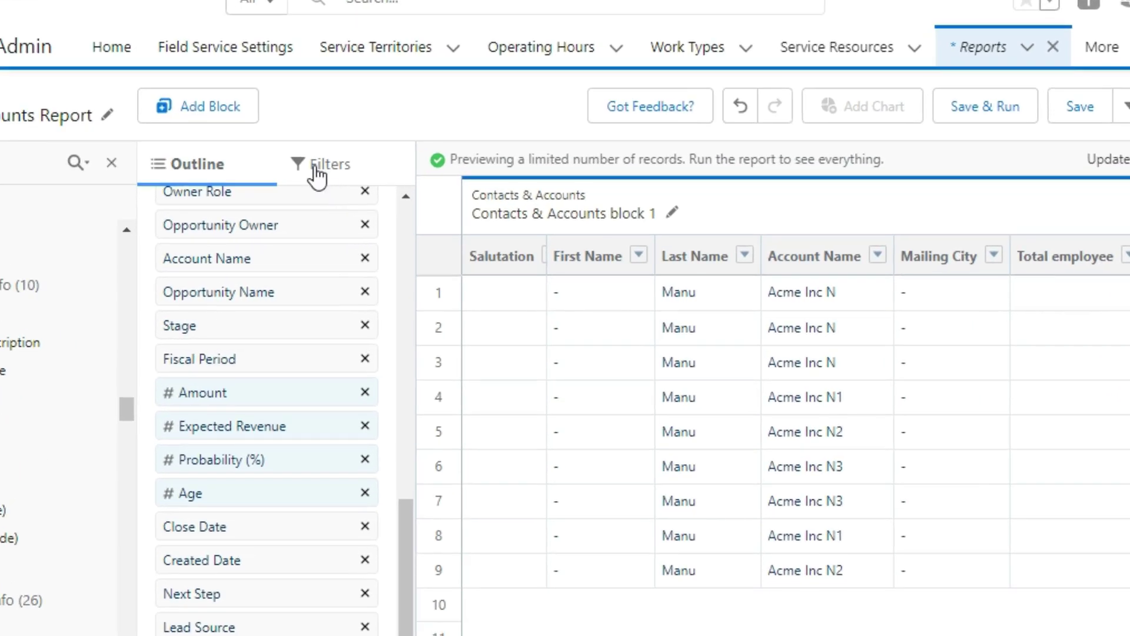
# Step: Set the Contacts & Accounts block's Show Me filter to All accounts and apply it
pyautogui.click(316, 175)
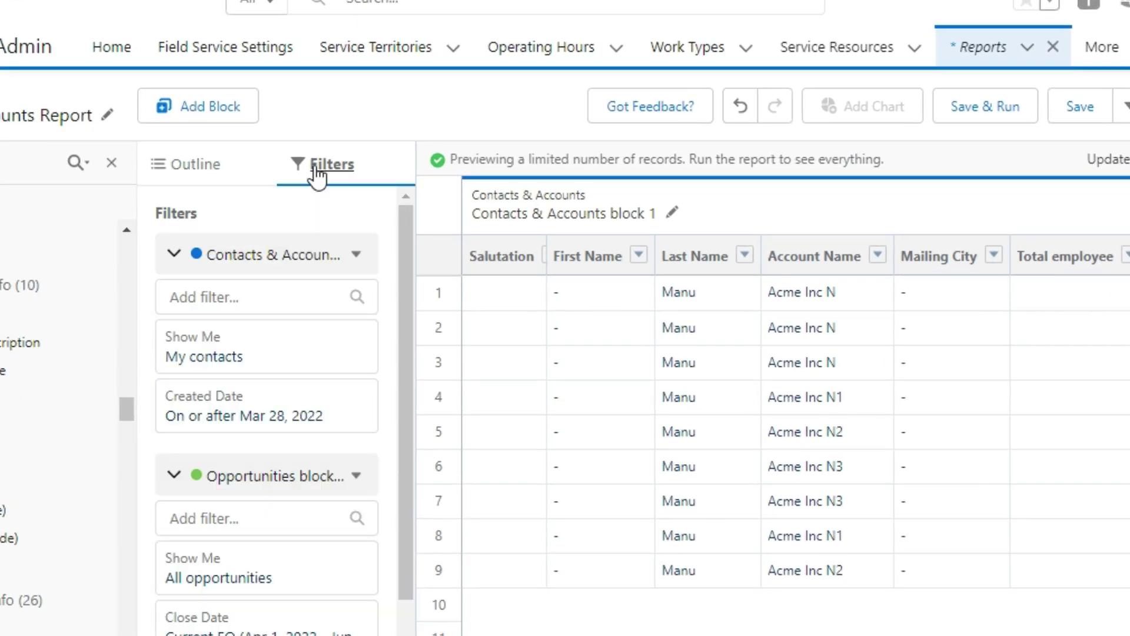
pyautogui.click(282, 359)
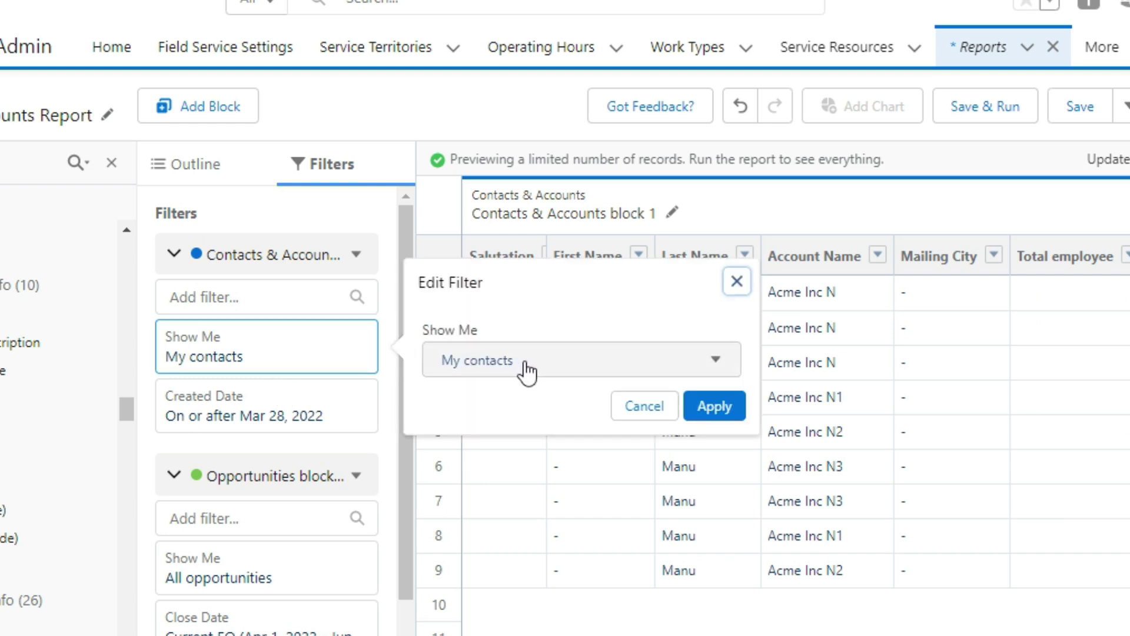
pyautogui.click(595, 360)
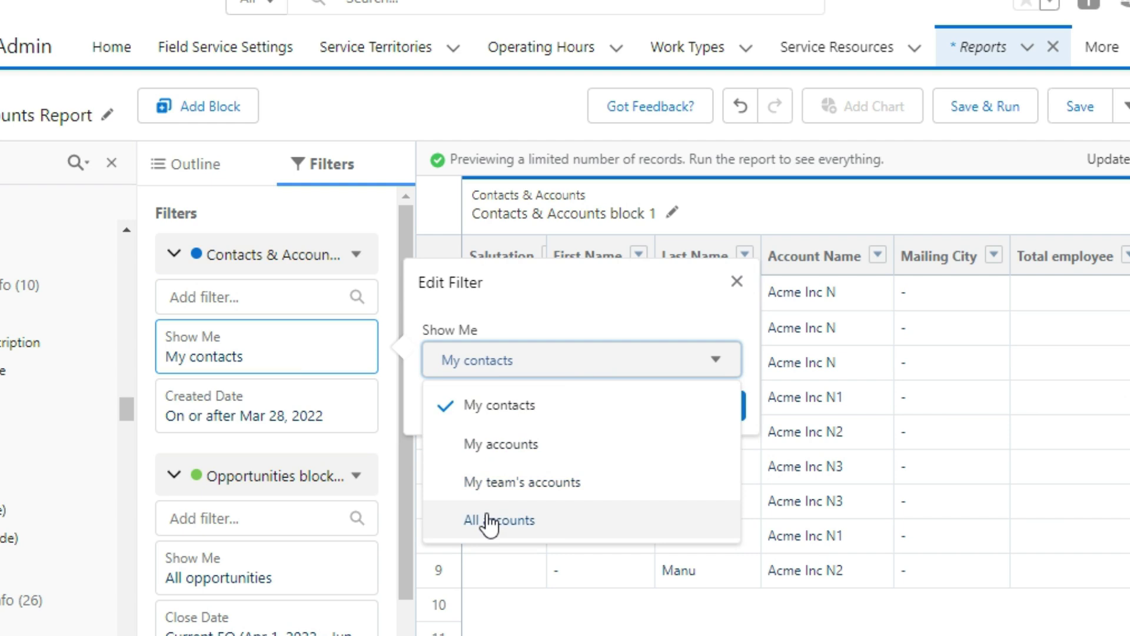
pyautogui.click(488, 522)
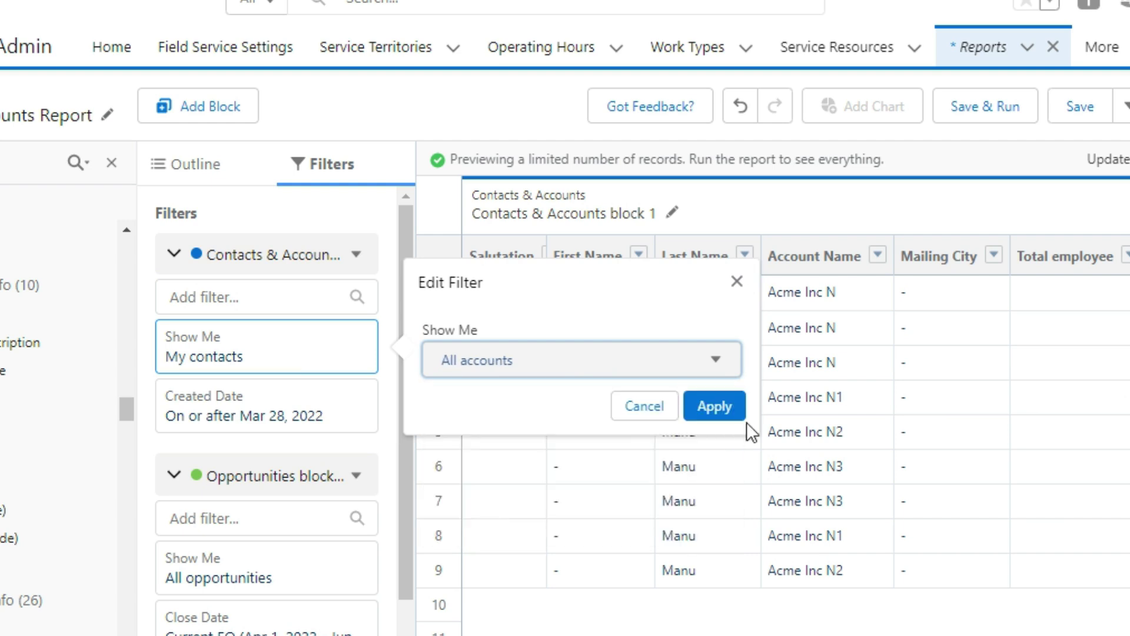
pyautogui.click(710, 421)
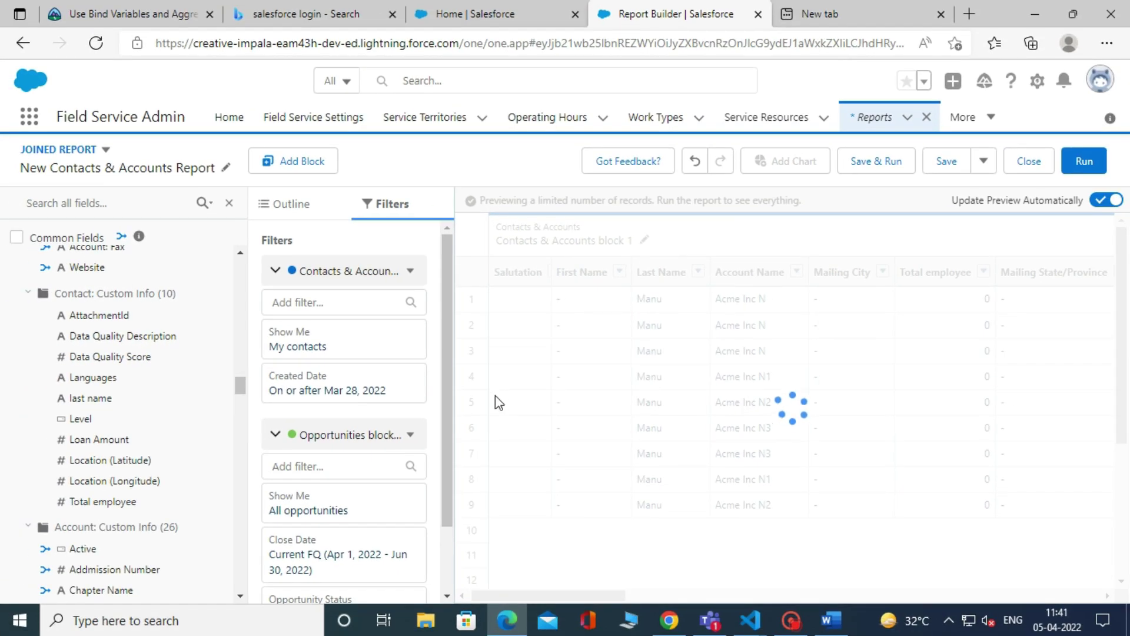
pyautogui.scroll(-2, 375, 443)
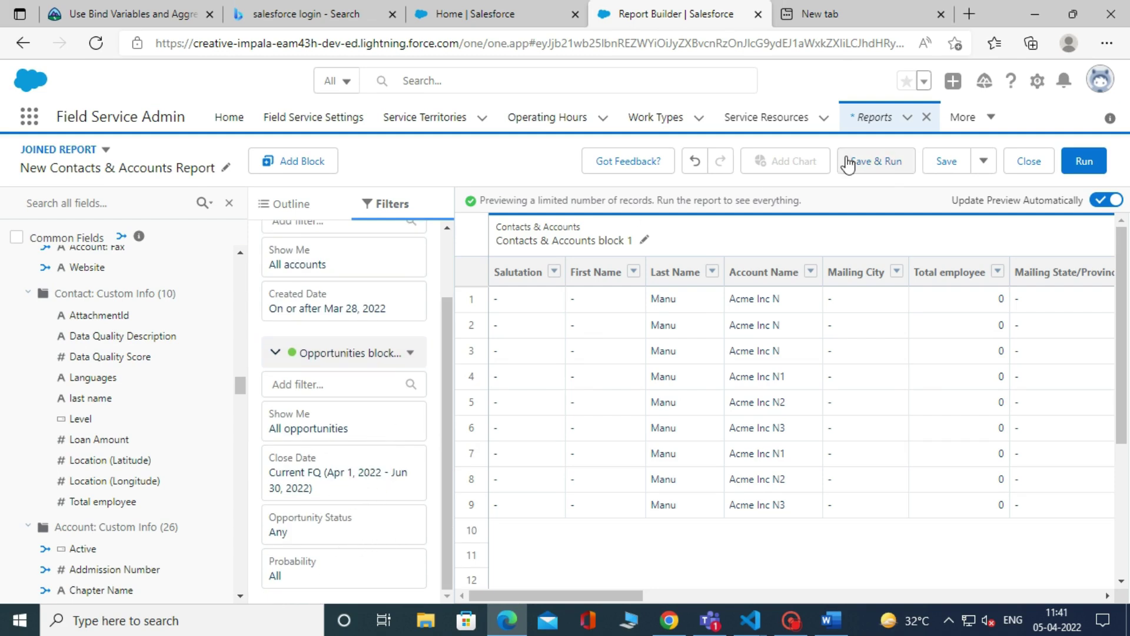
# Step: Save the report as 'Accounts Contact and opportunity report' with description 'For Information of objects'
pyautogui.click(887, 170)
pyautogui.write('A')
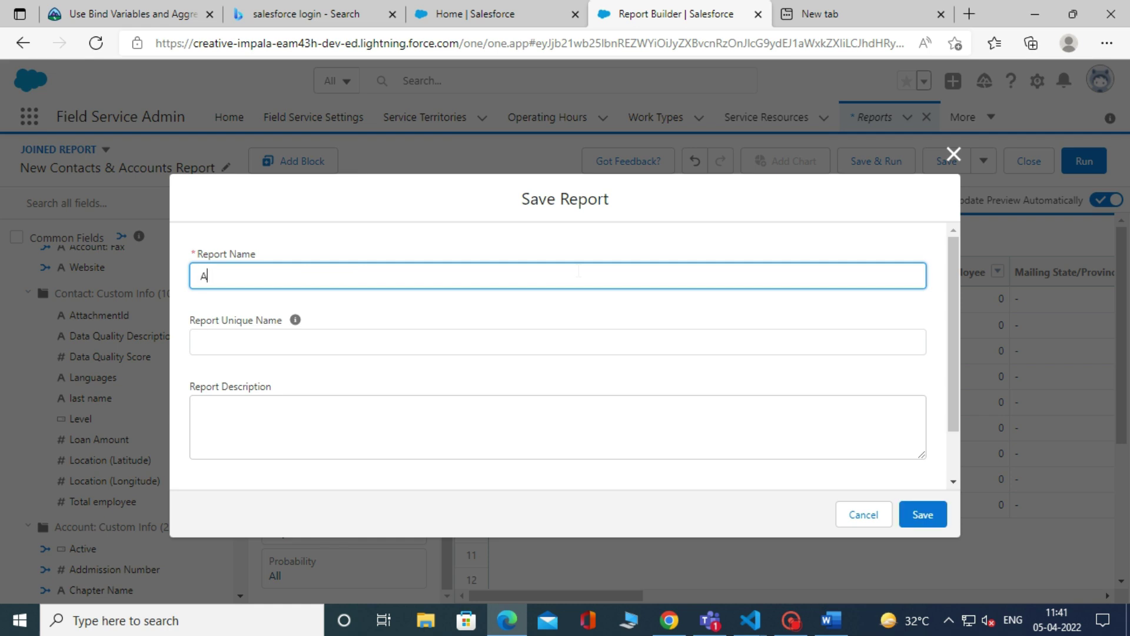
pyautogui.write('ccounts Contact and opportunity report')
pyautogui.click(542, 430)
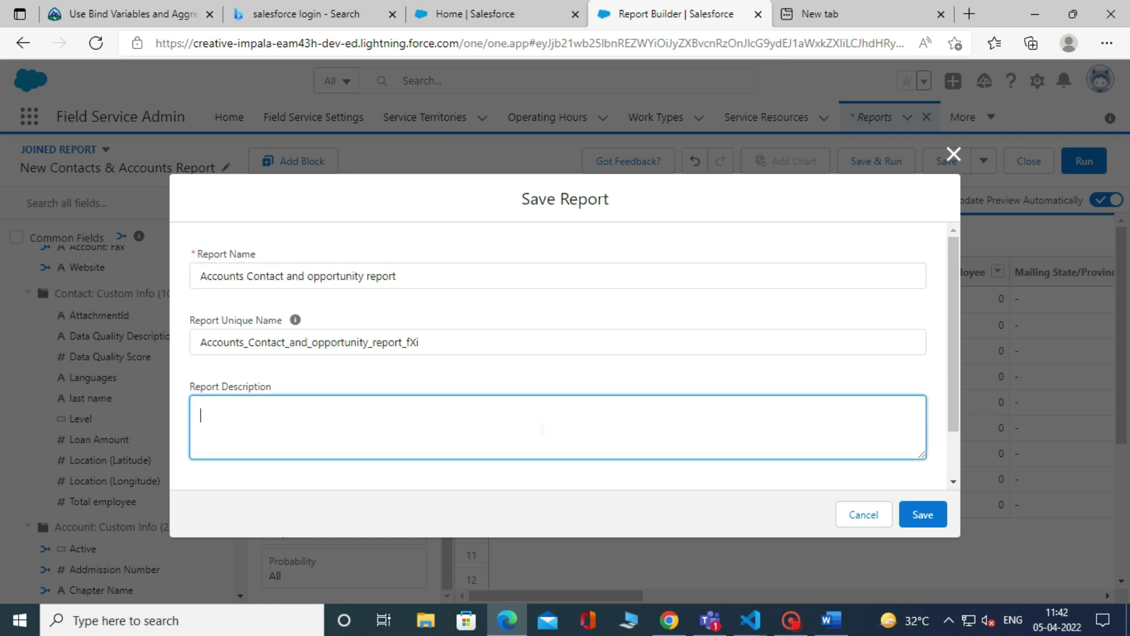
pyautogui.click(908, 517)
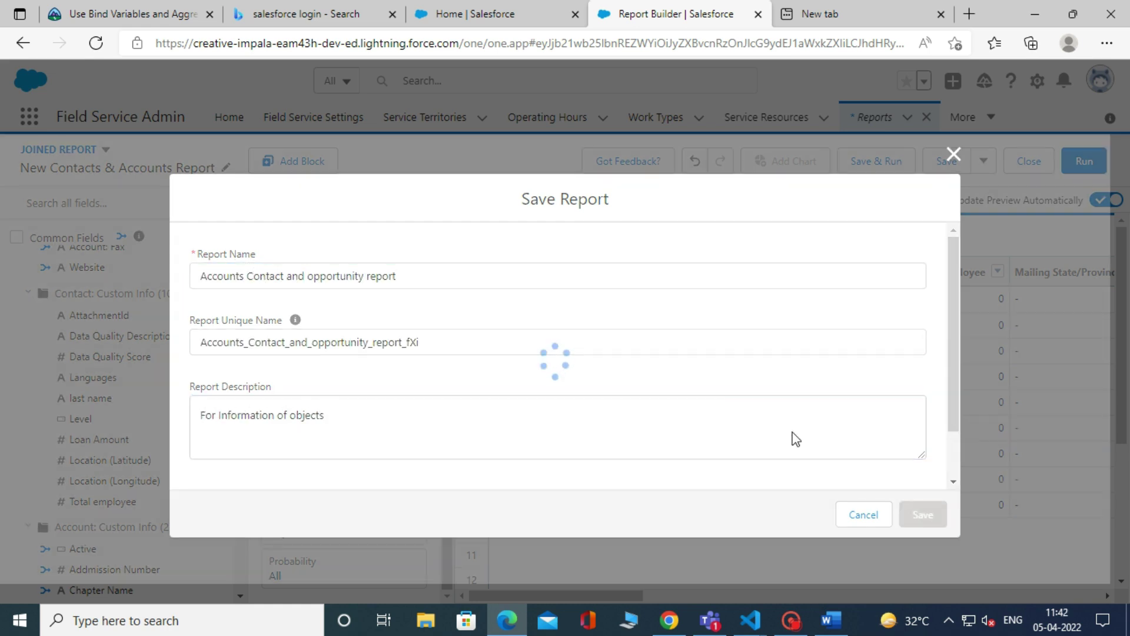